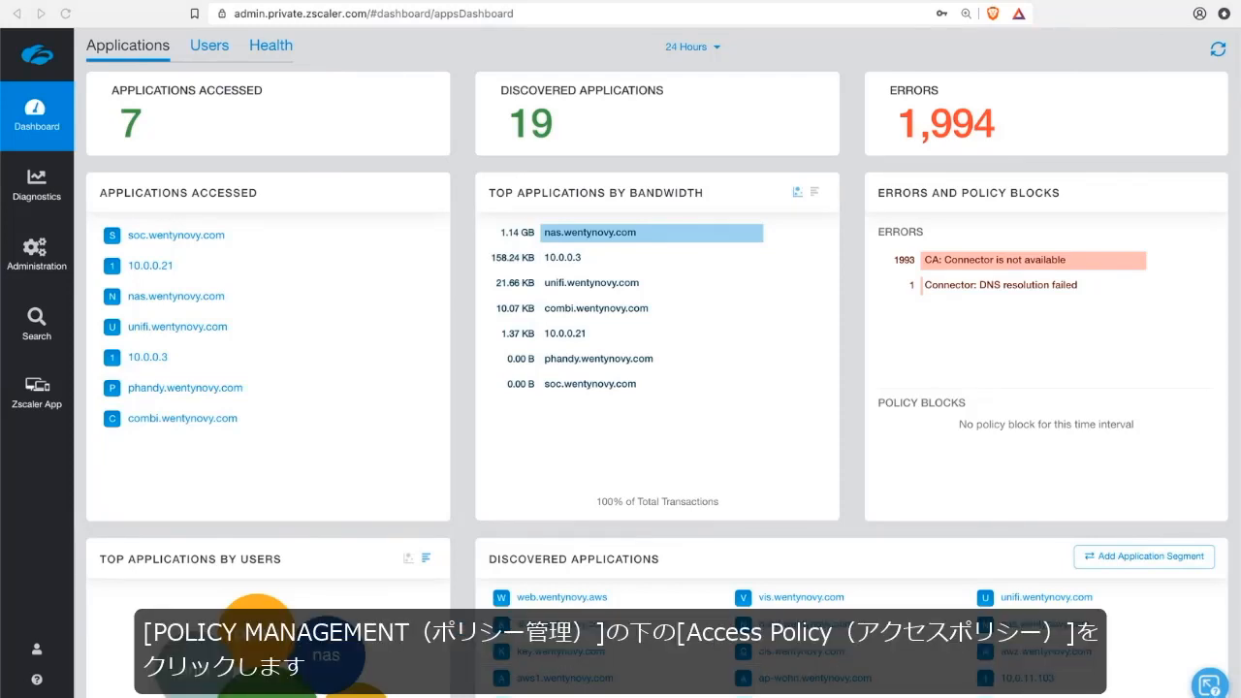
Open the Access Policy rules from the policy management section and examine the criteria of the BrowserBased rule.
left_click(34, 262)
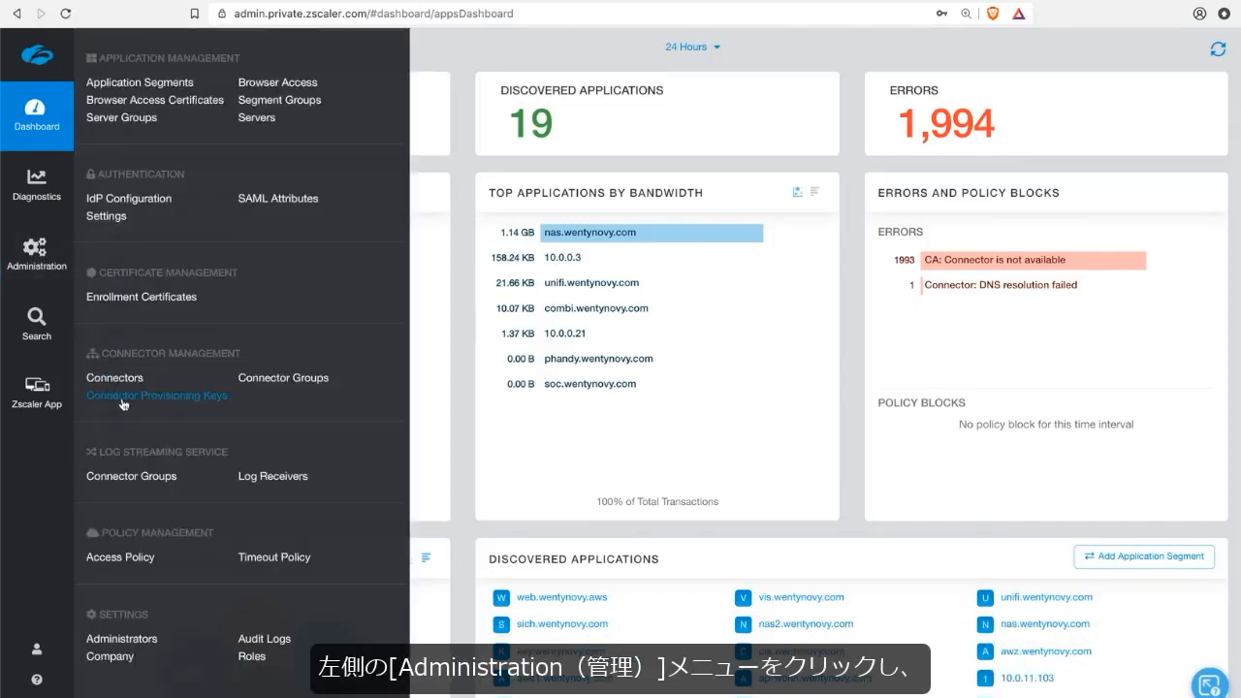
left_click(131, 563)
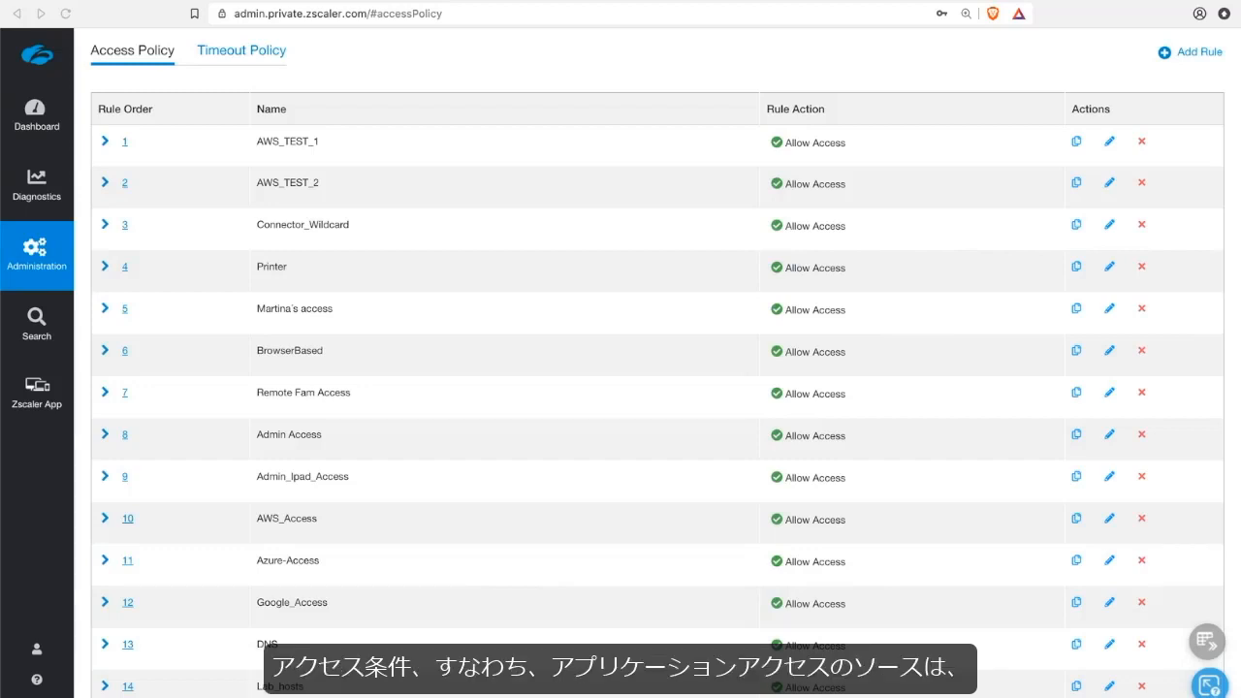
left_click(105, 351)
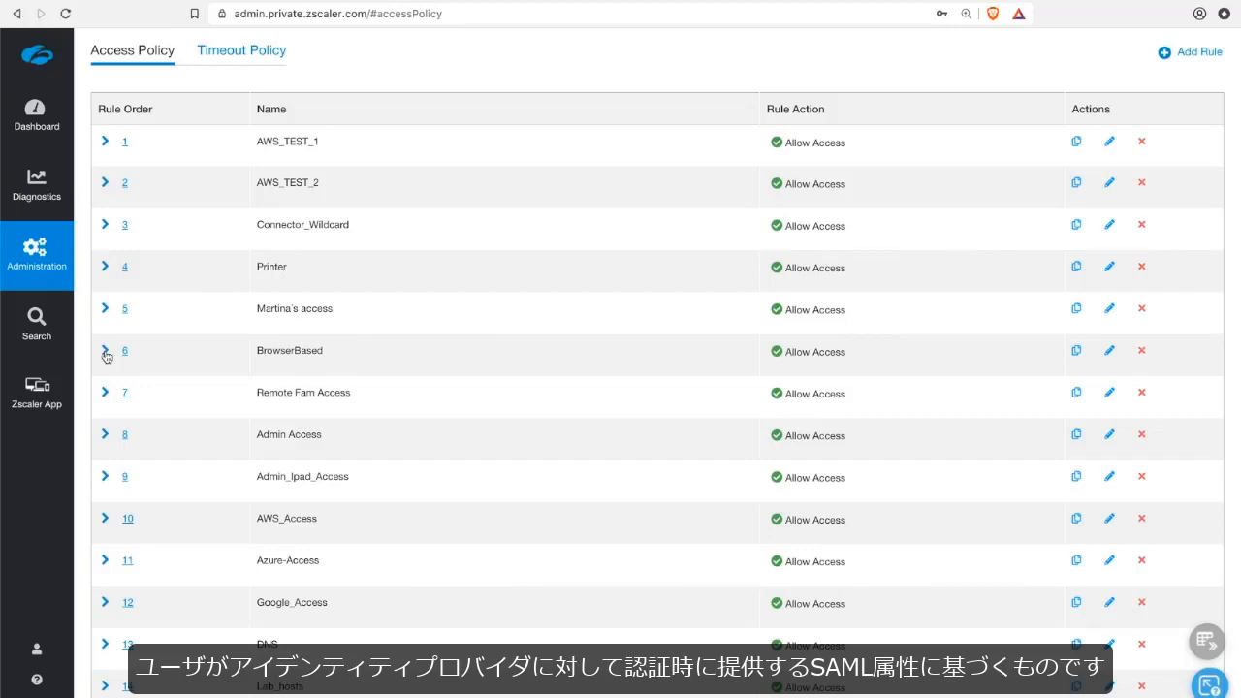
left_click(105, 352)
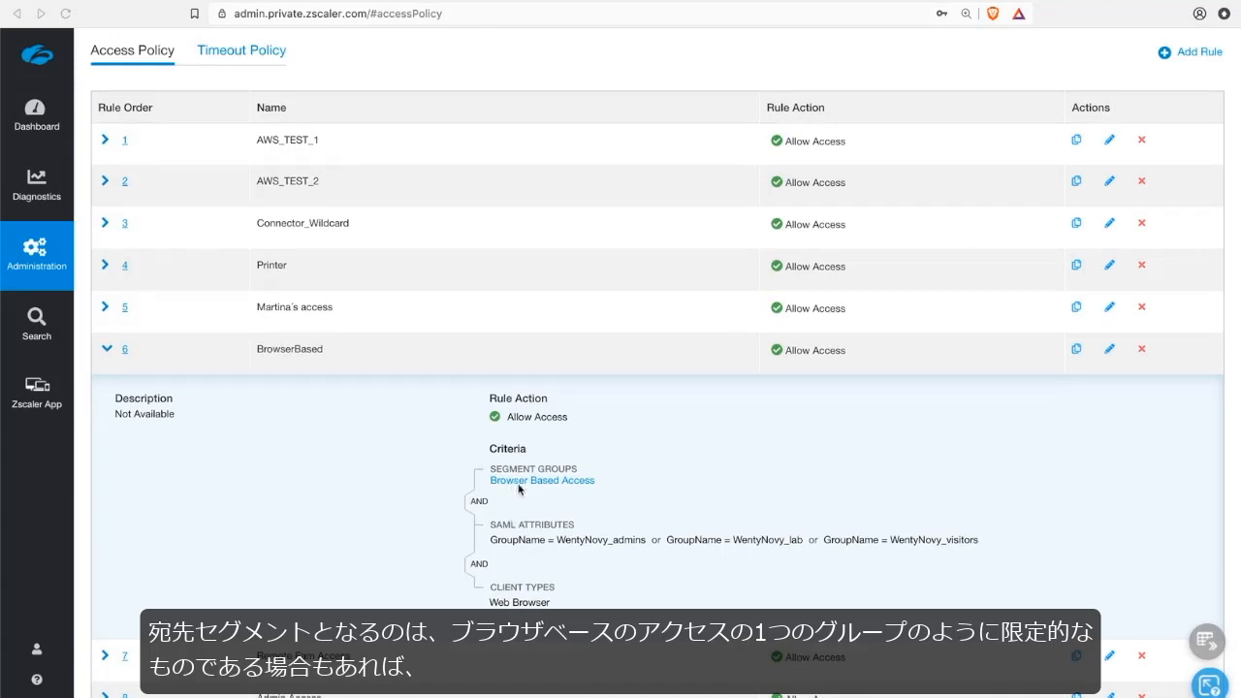
left_click(104, 350)
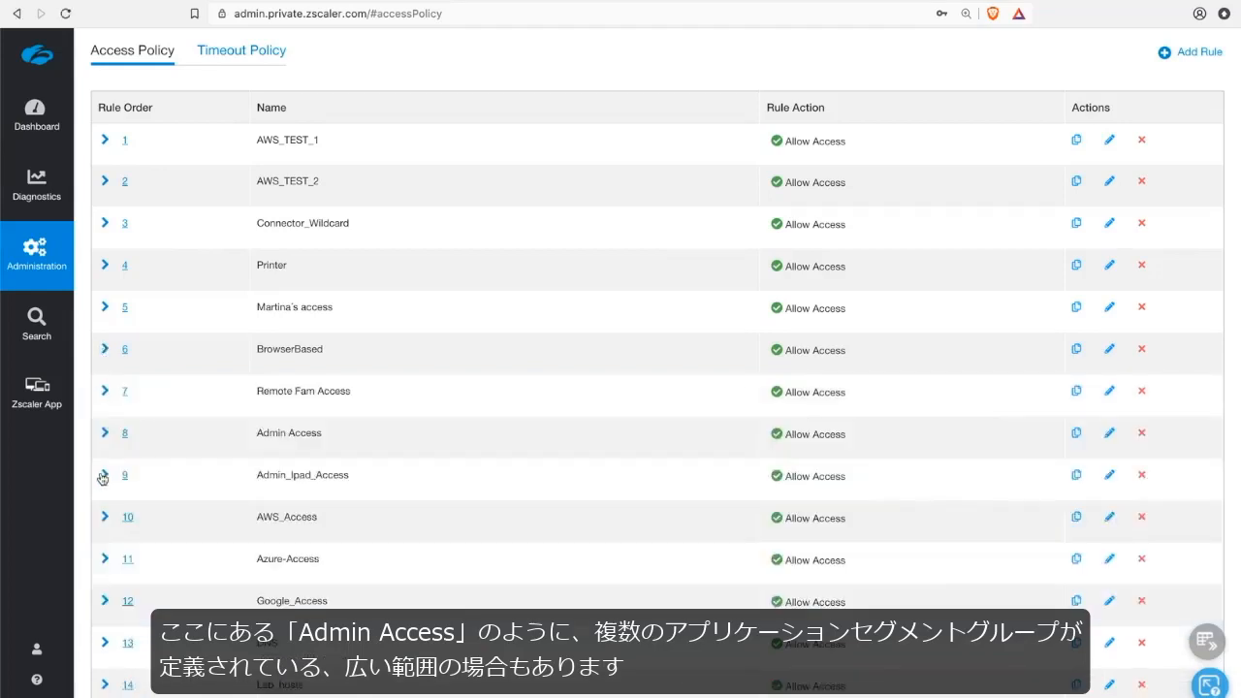
Examine the criteria of the Admin Access rule and the Printer rule.
left_click(106, 434)
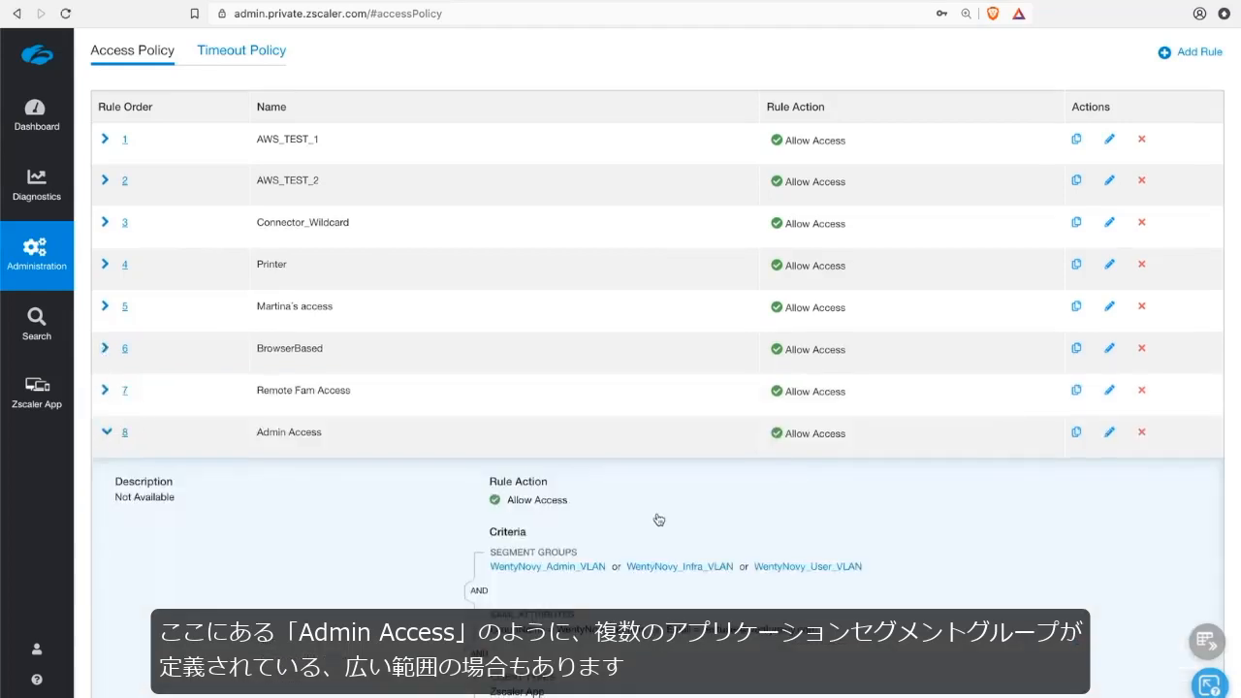
scroll(657, 518, "down", 1)
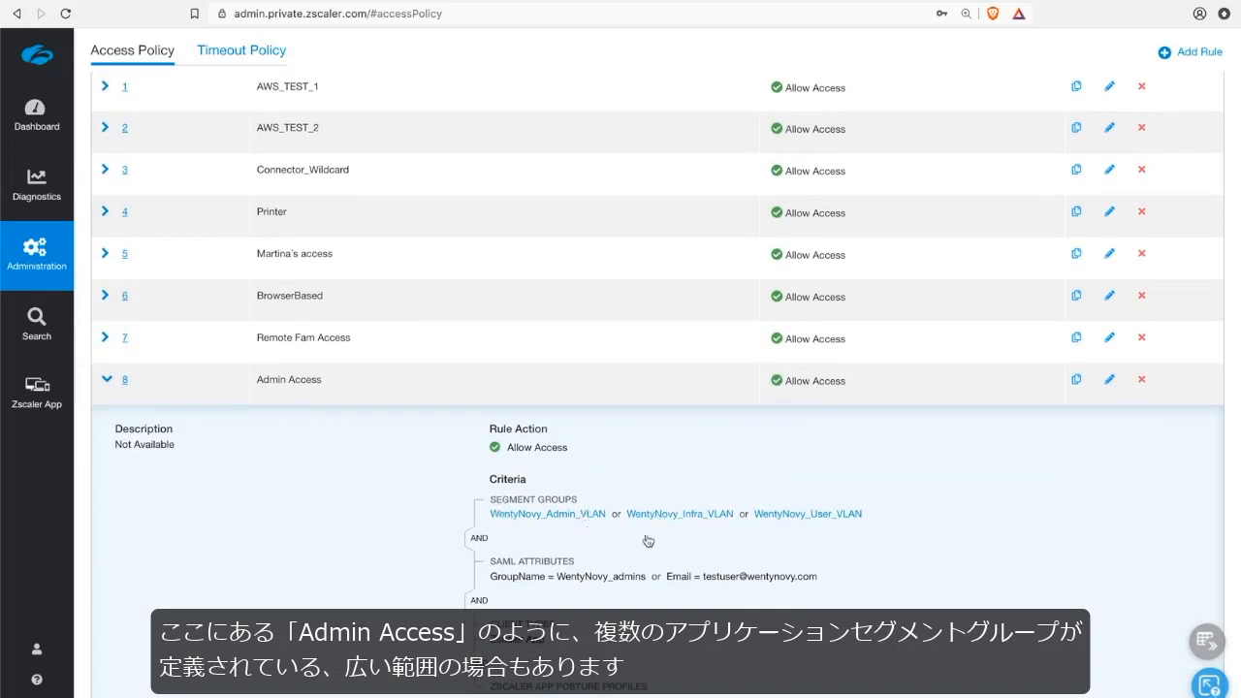
left_click(107, 213)
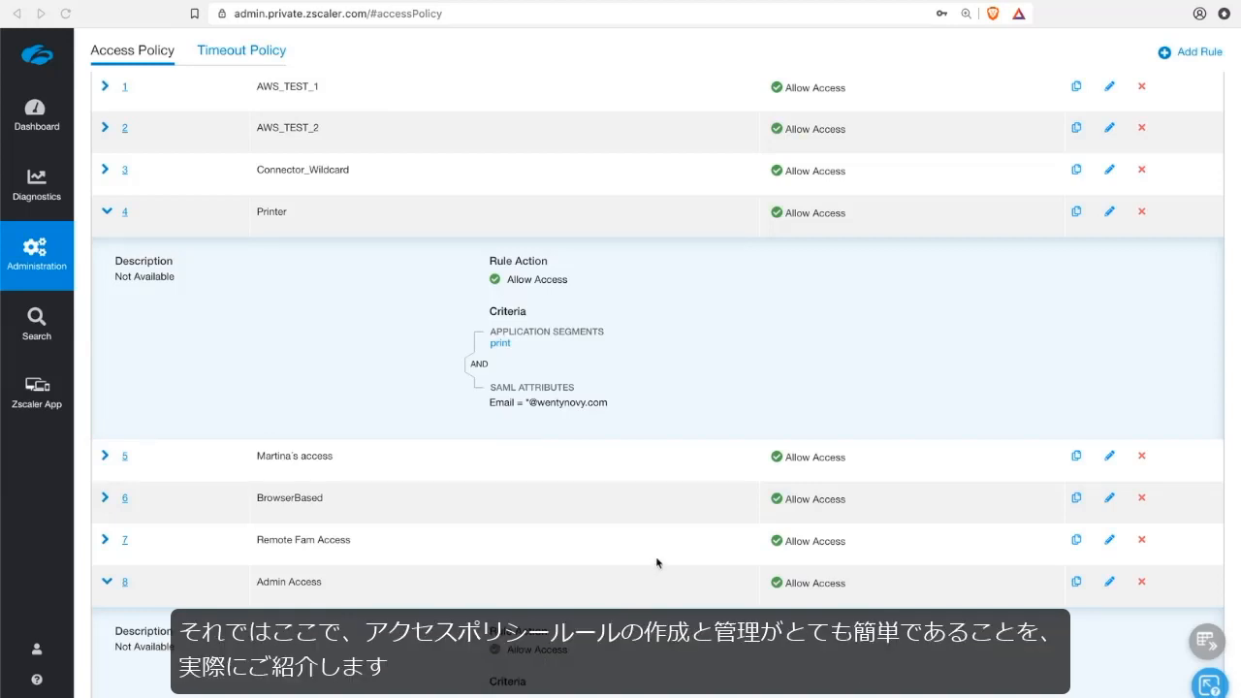
scroll(657, 564, "up", 1)
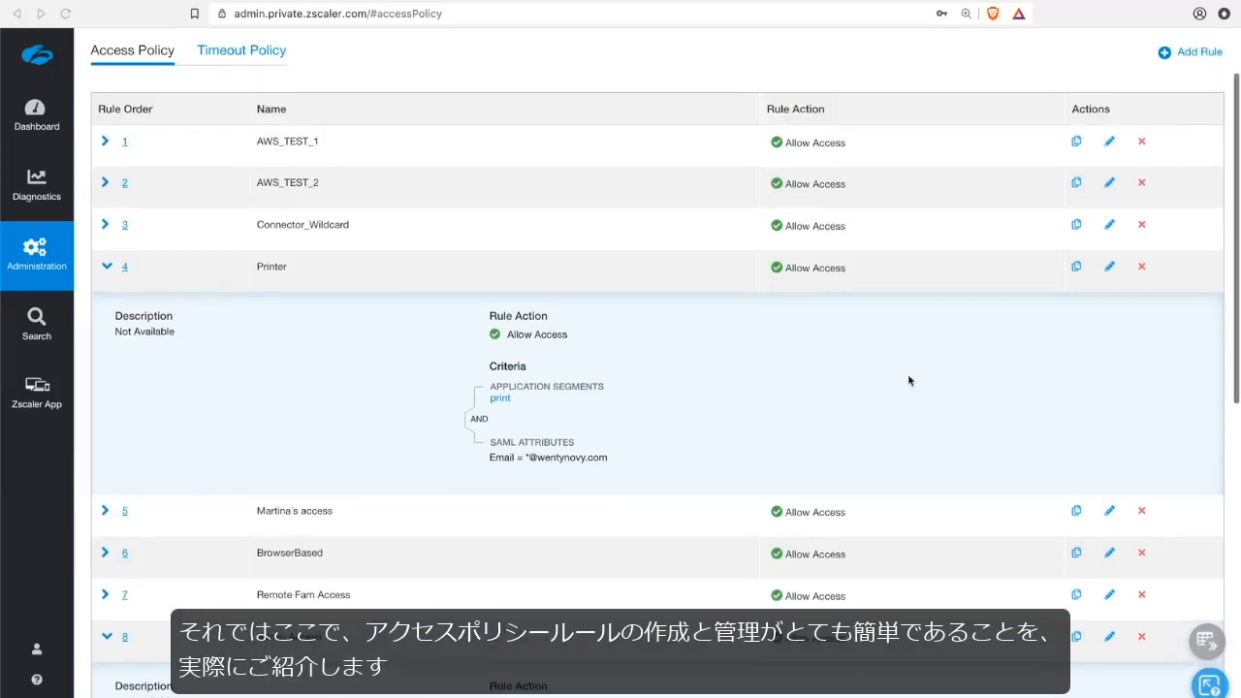
Start a new access policy rule named "test rule 123" with the description "blah".
left_click(1195, 54)
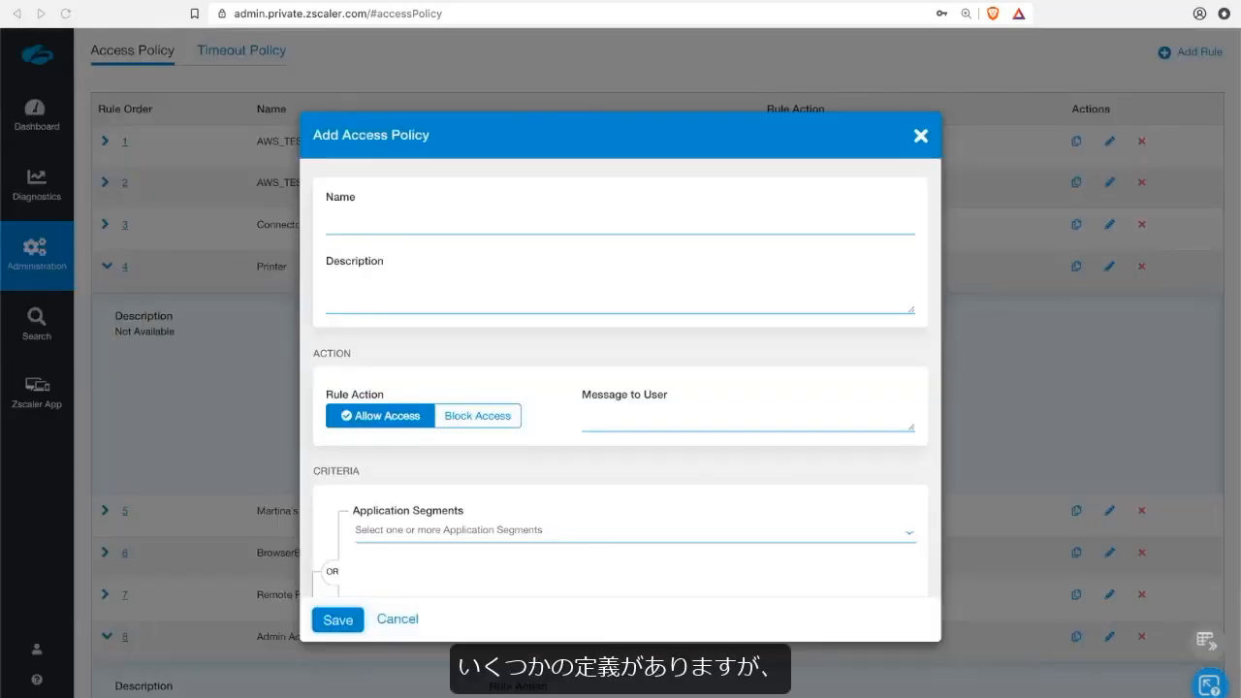
left_click(403, 226)
type("test")
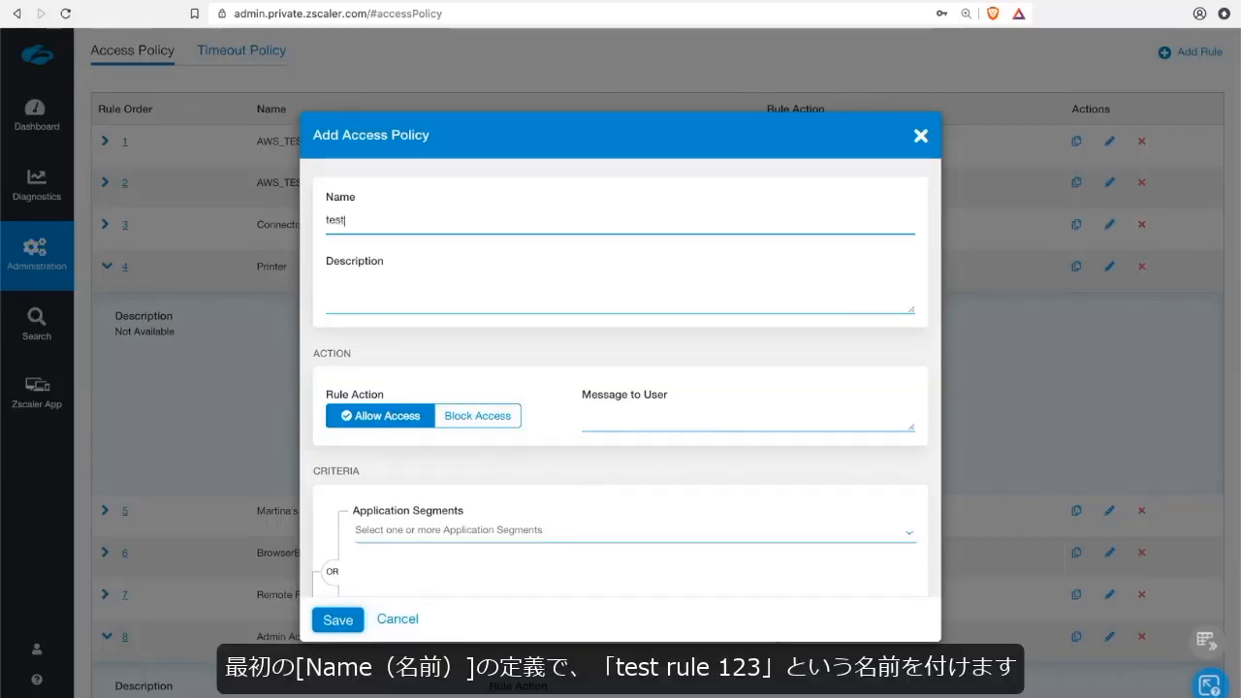
type(" rule 123")
key("Tab")
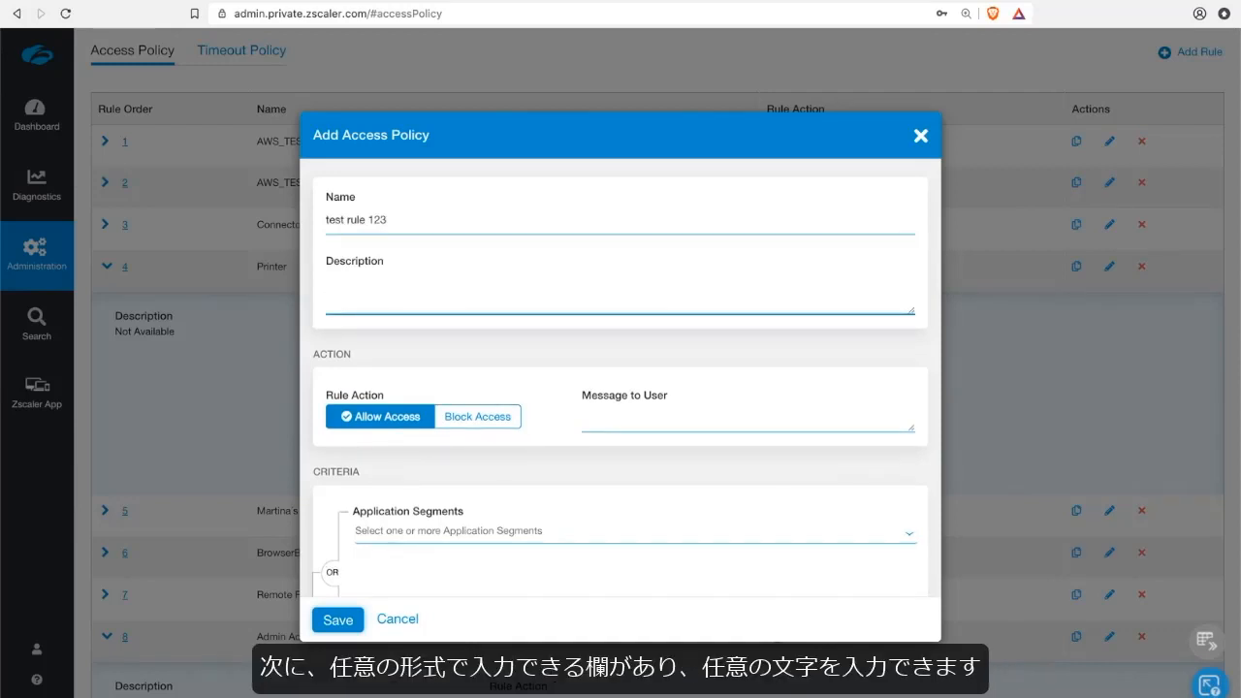
type("bla")
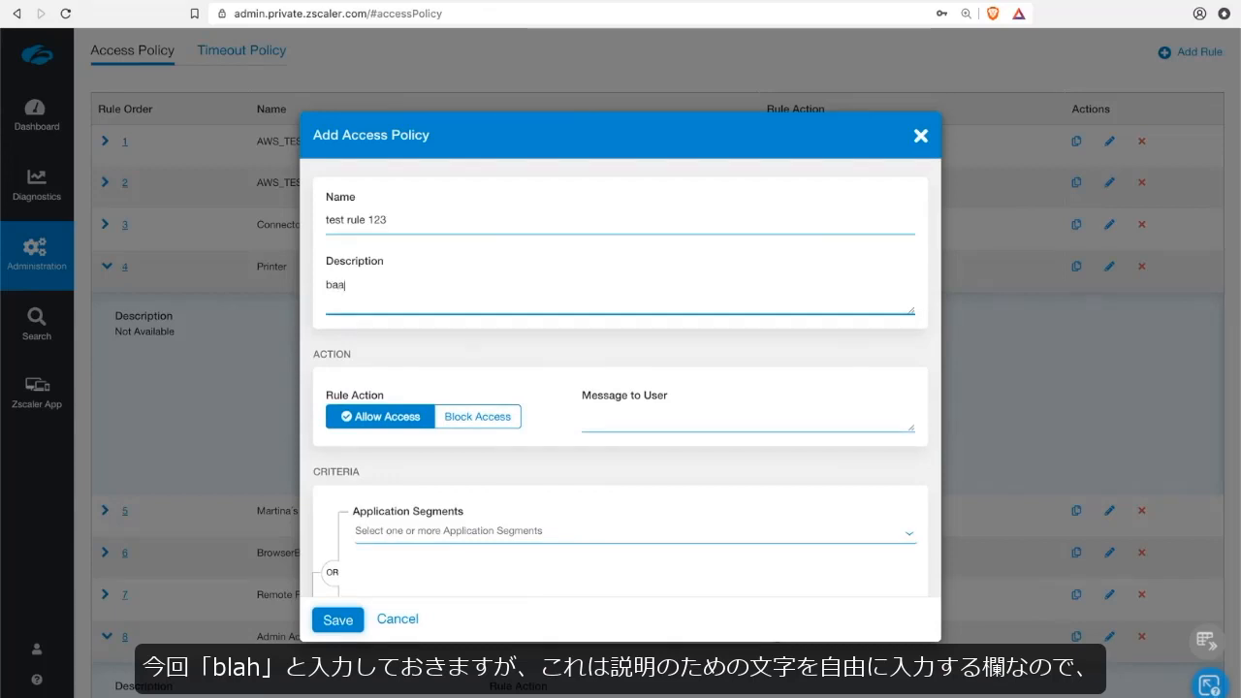
type("h")
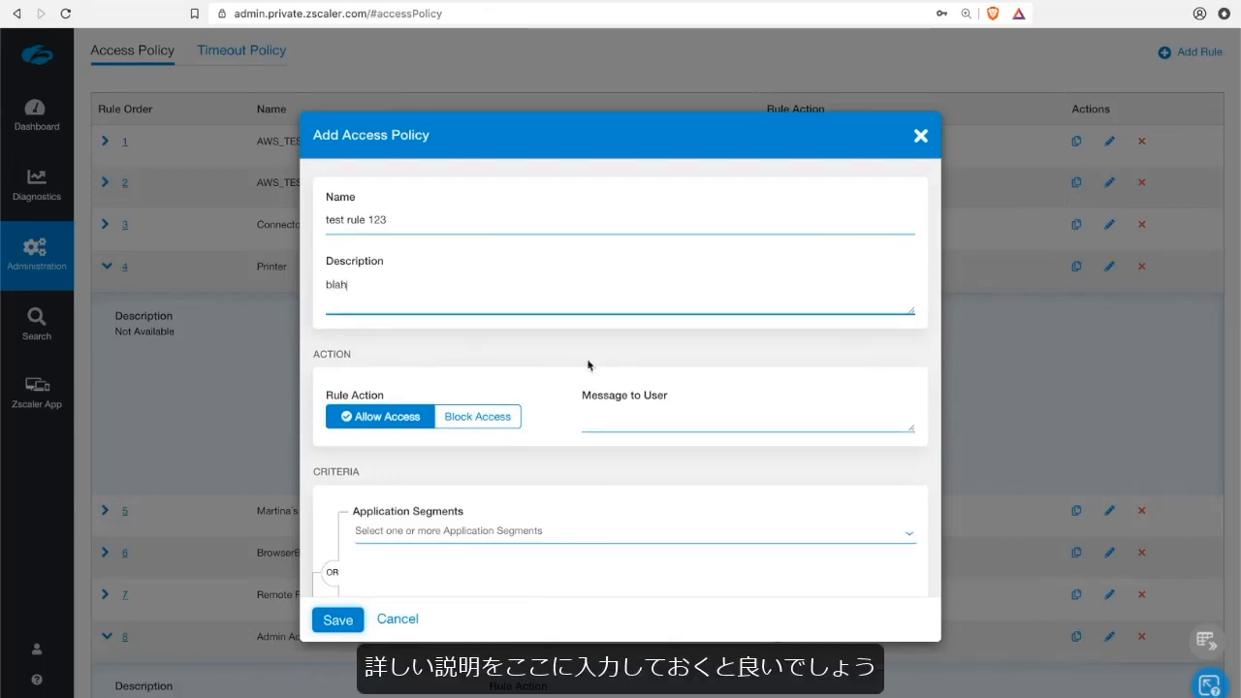
Add the CRM application segment to the new rule's criteria.
scroll(572, 352, "down", 2)
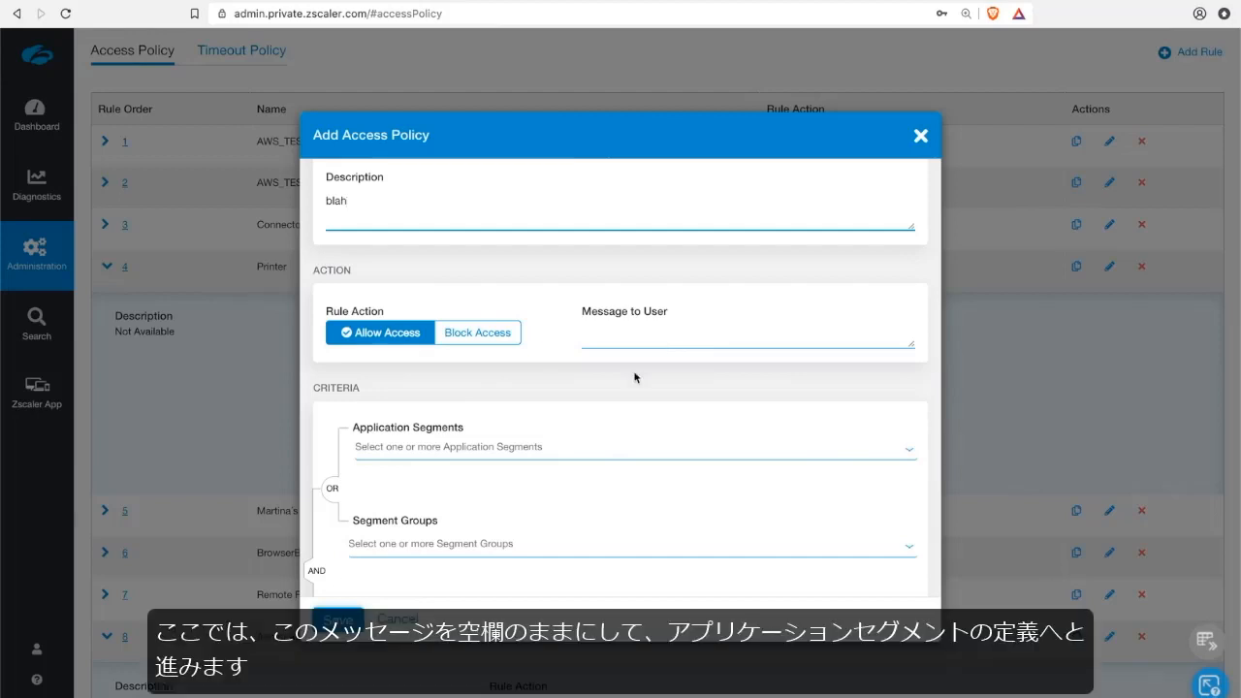
scroll(636, 378, "down", 1)
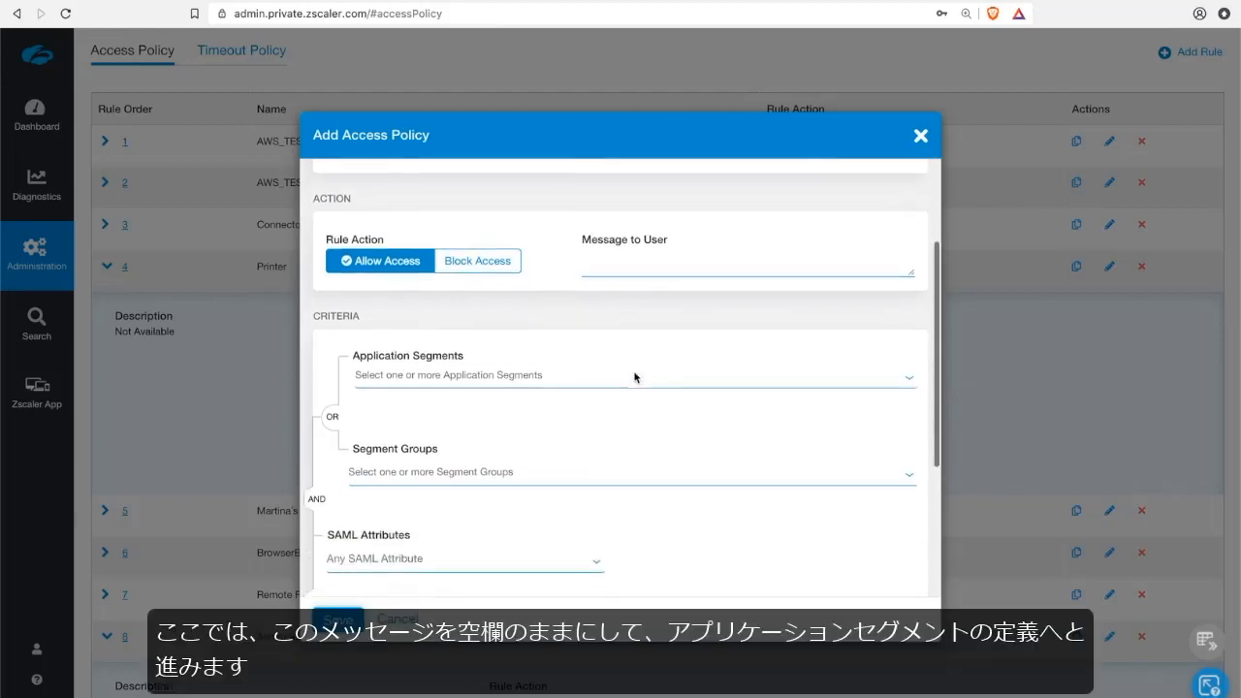
left_click(516, 373)
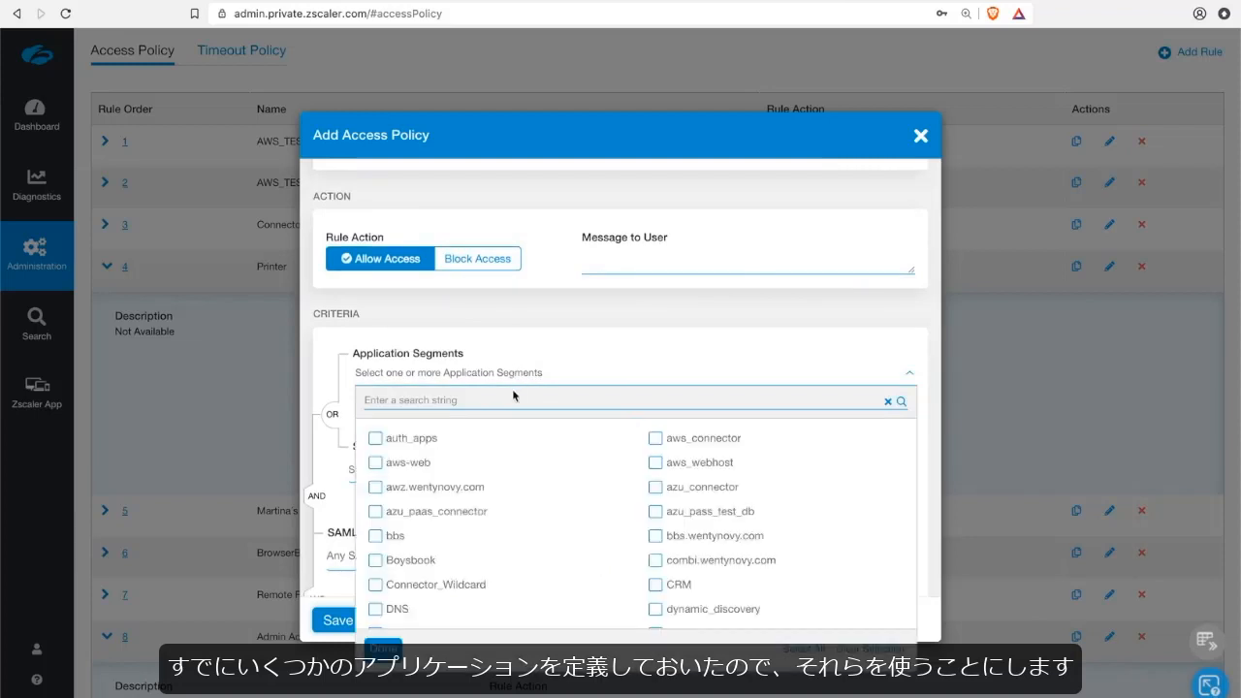
type("cr")
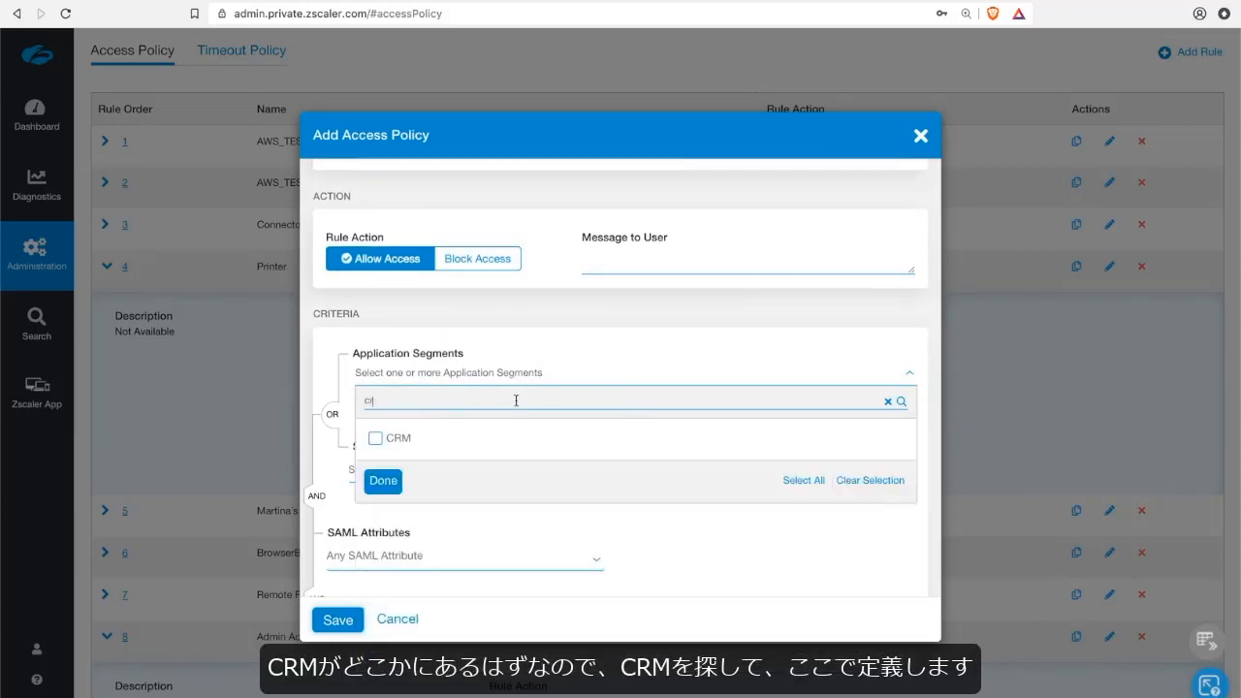
left_click(375, 439)
left_click(383, 491)
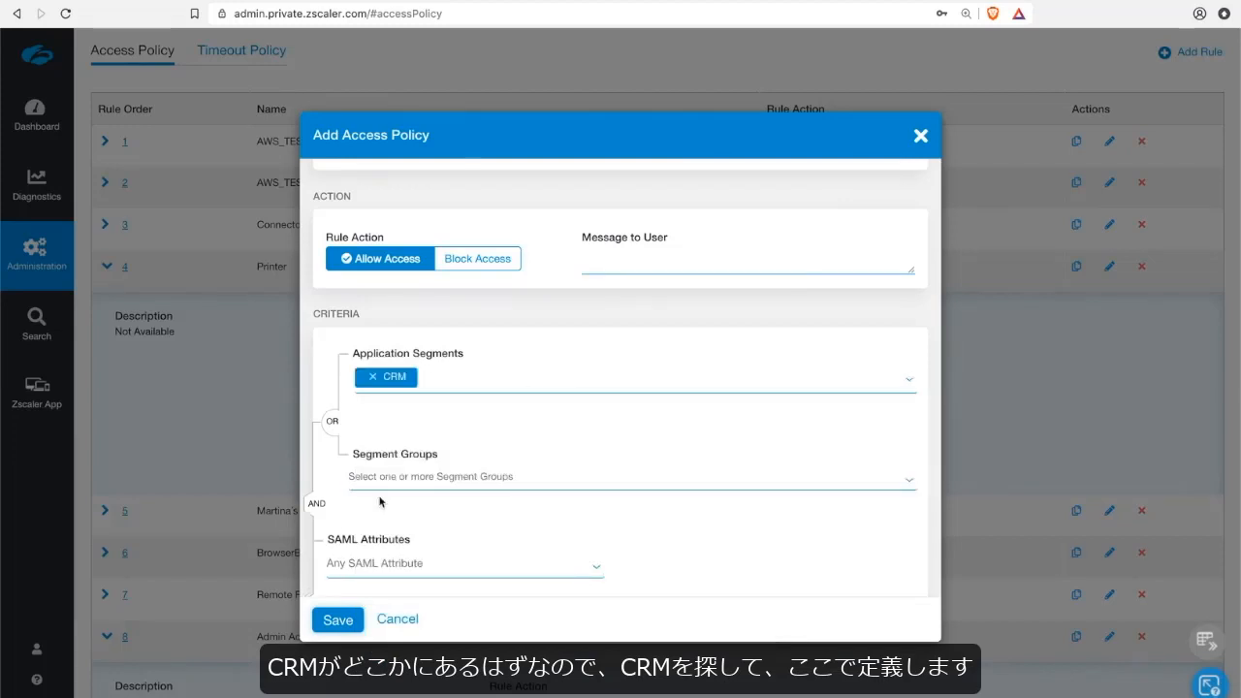
Add an Email SAML attribute condition to the rule and enter the individual's email address as its value.
scroll(602, 490, "down", 1)
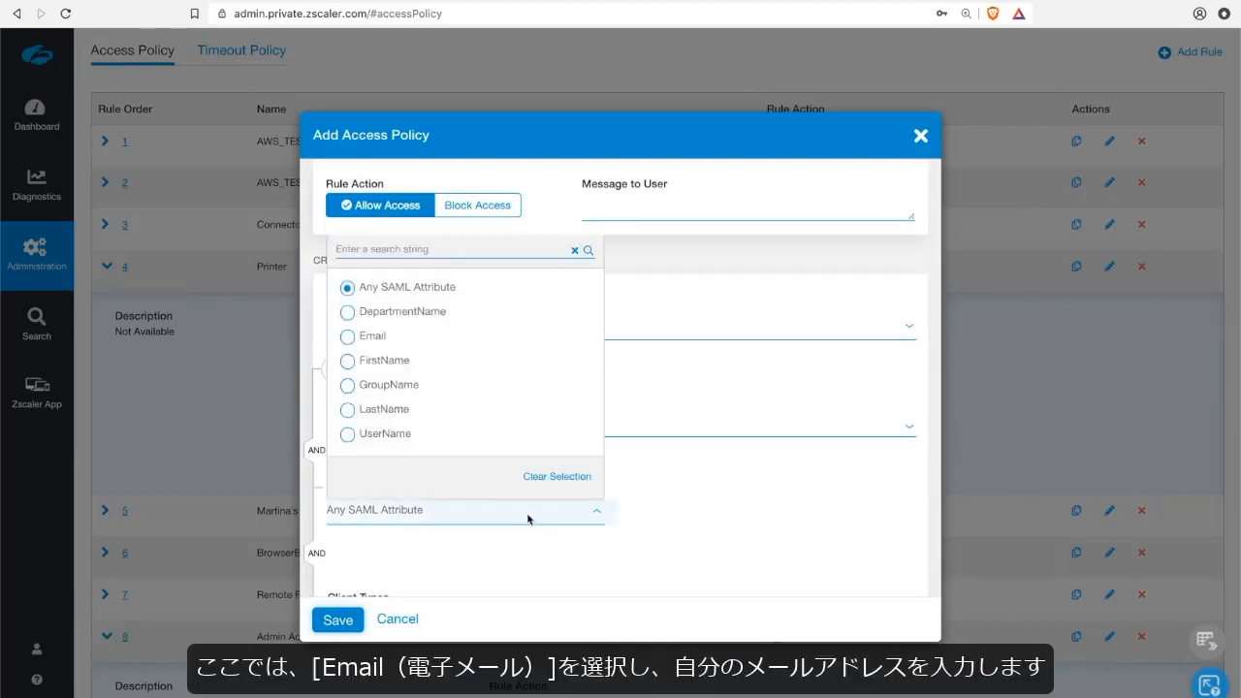
left_click(357, 336)
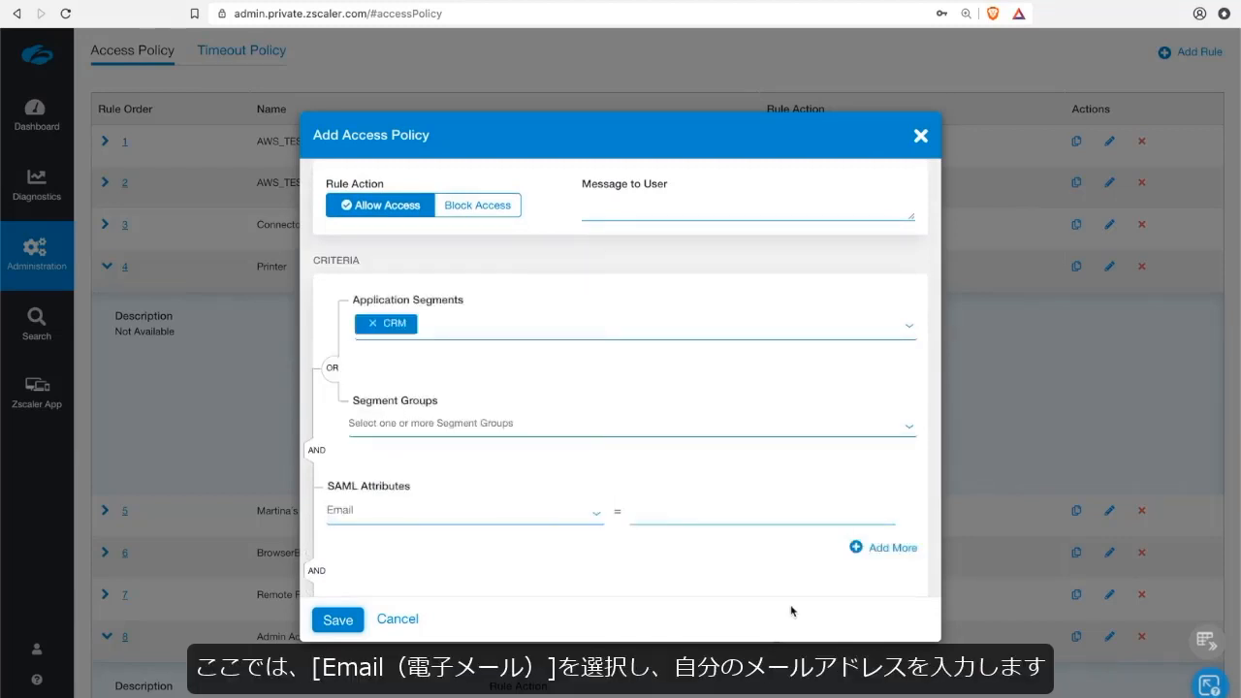
left_click(698, 516)
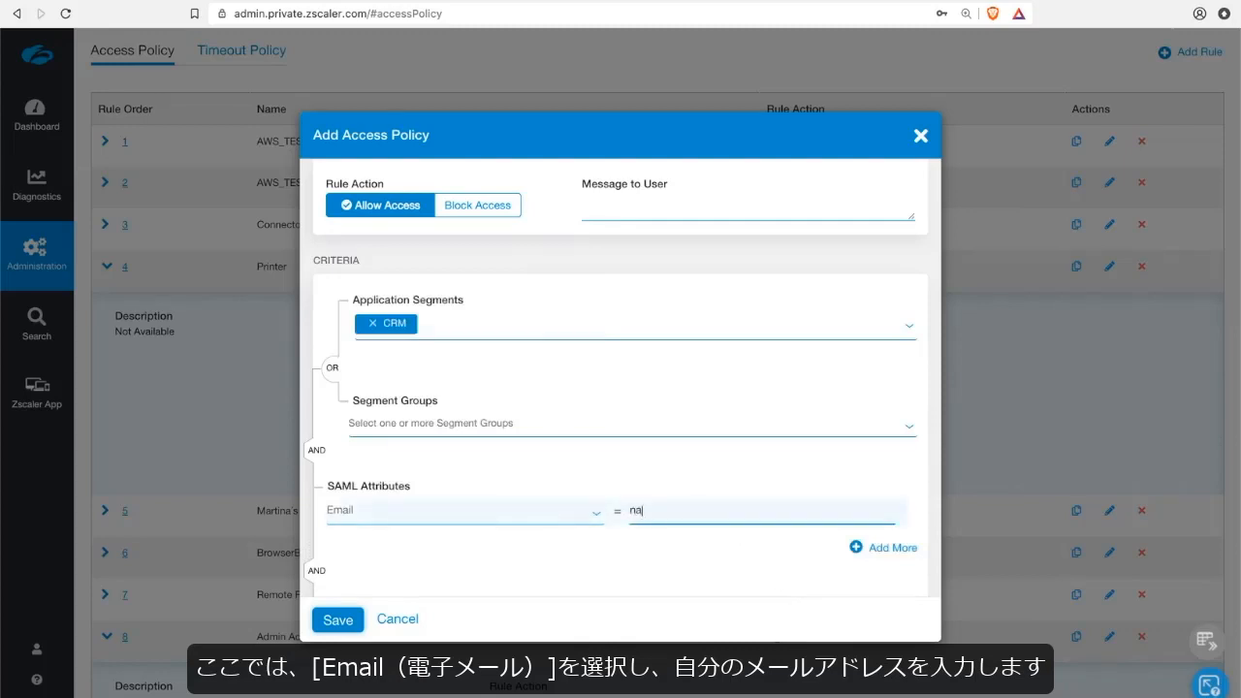
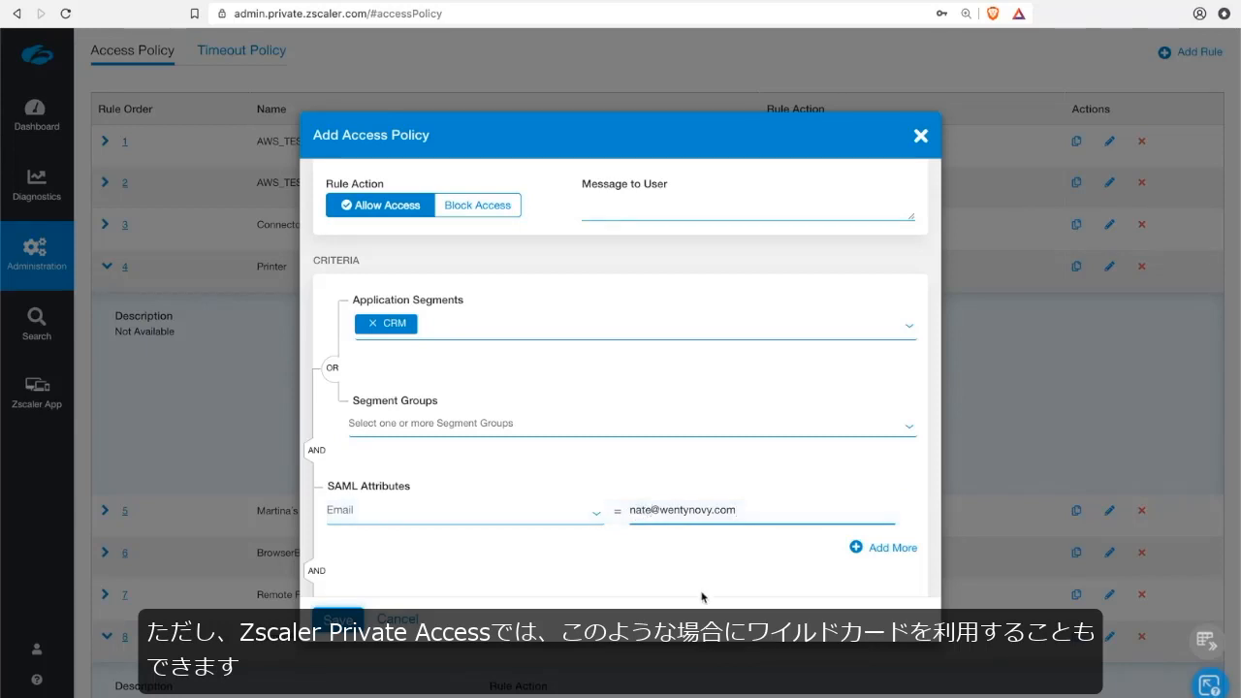
type("*")
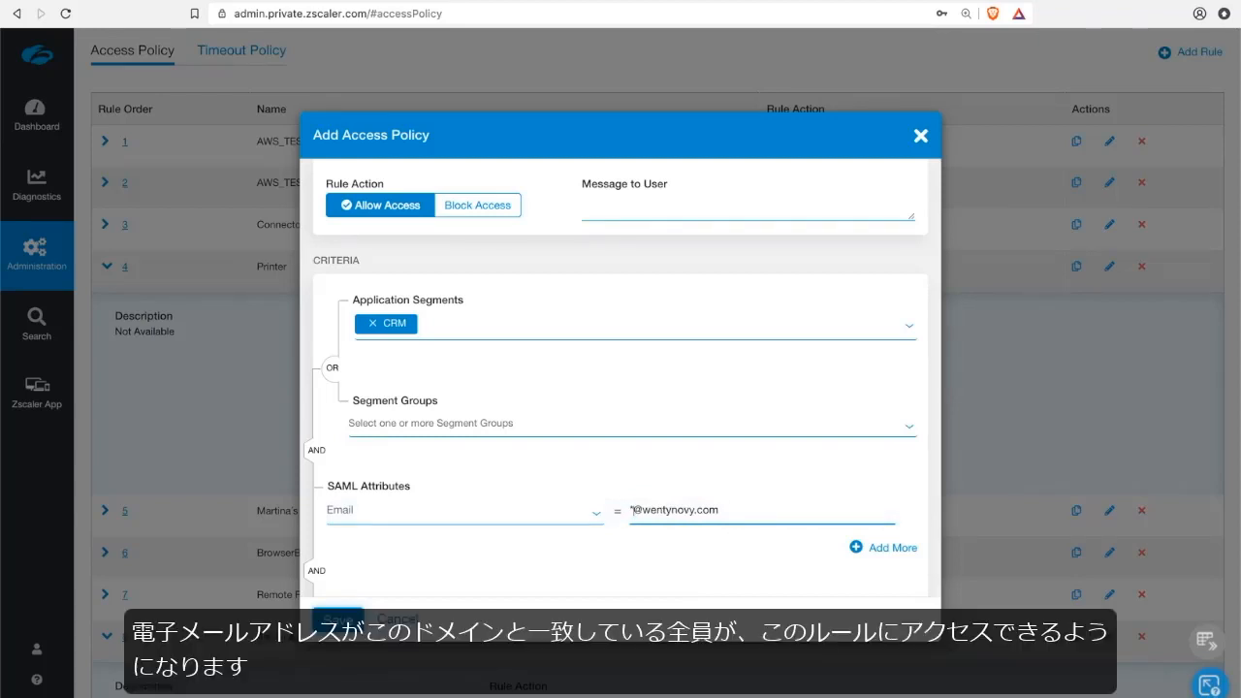
Restrict the rule's client types to Zscaler App.
scroll(501, 460, "down", 4)
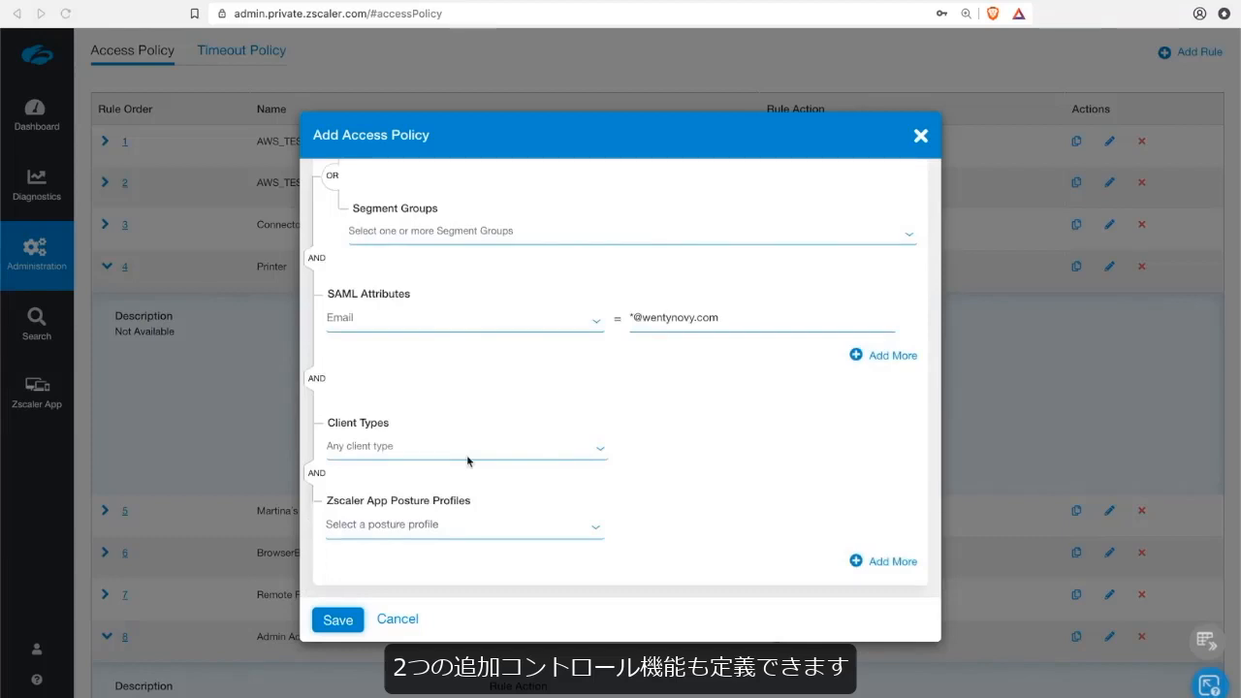
left_click(429, 450)
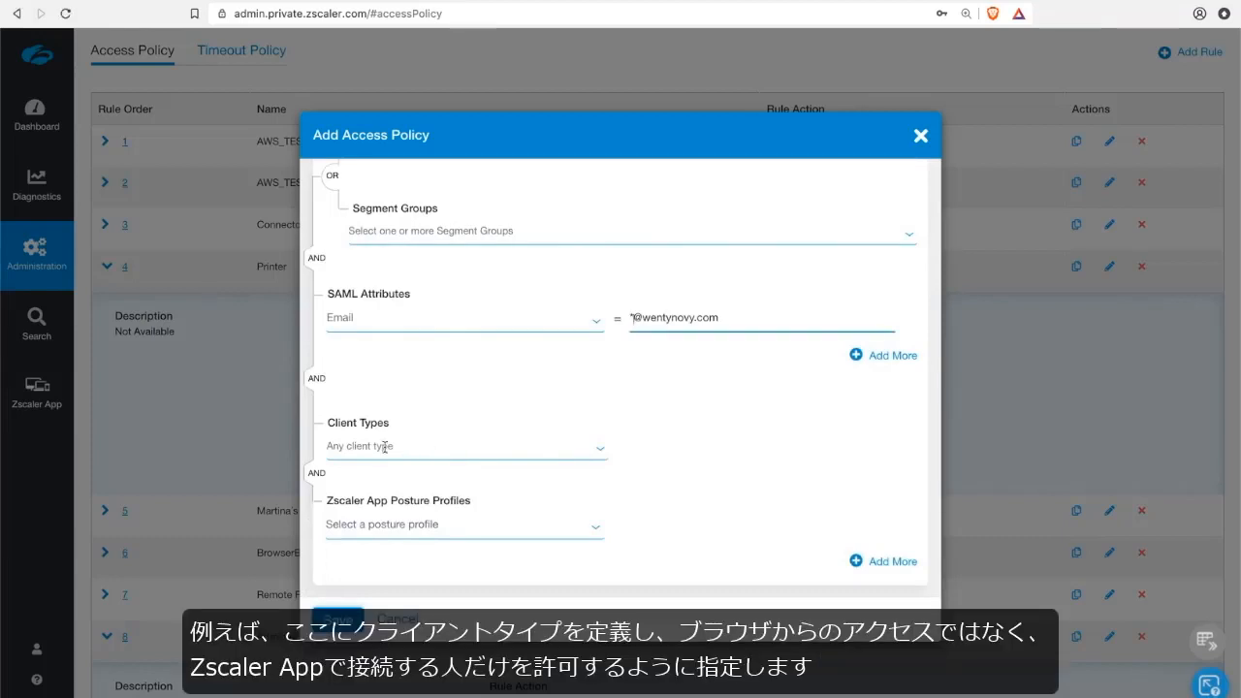
left_click(449, 448)
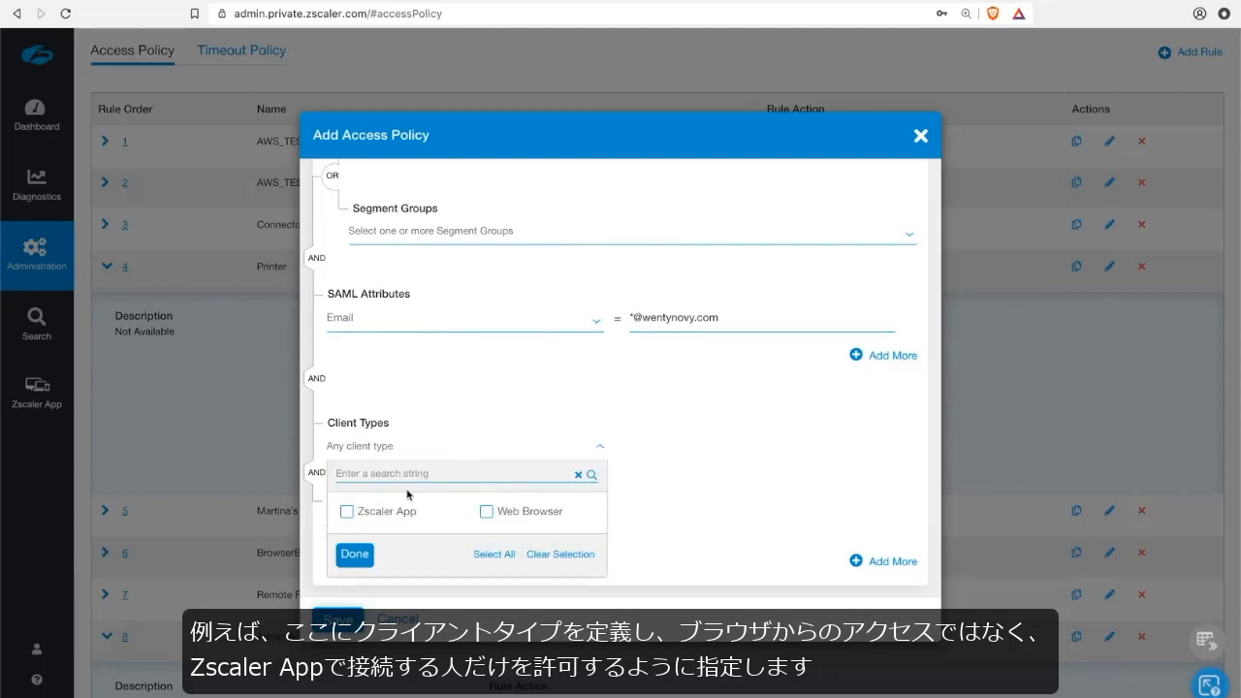
left_click(387, 514)
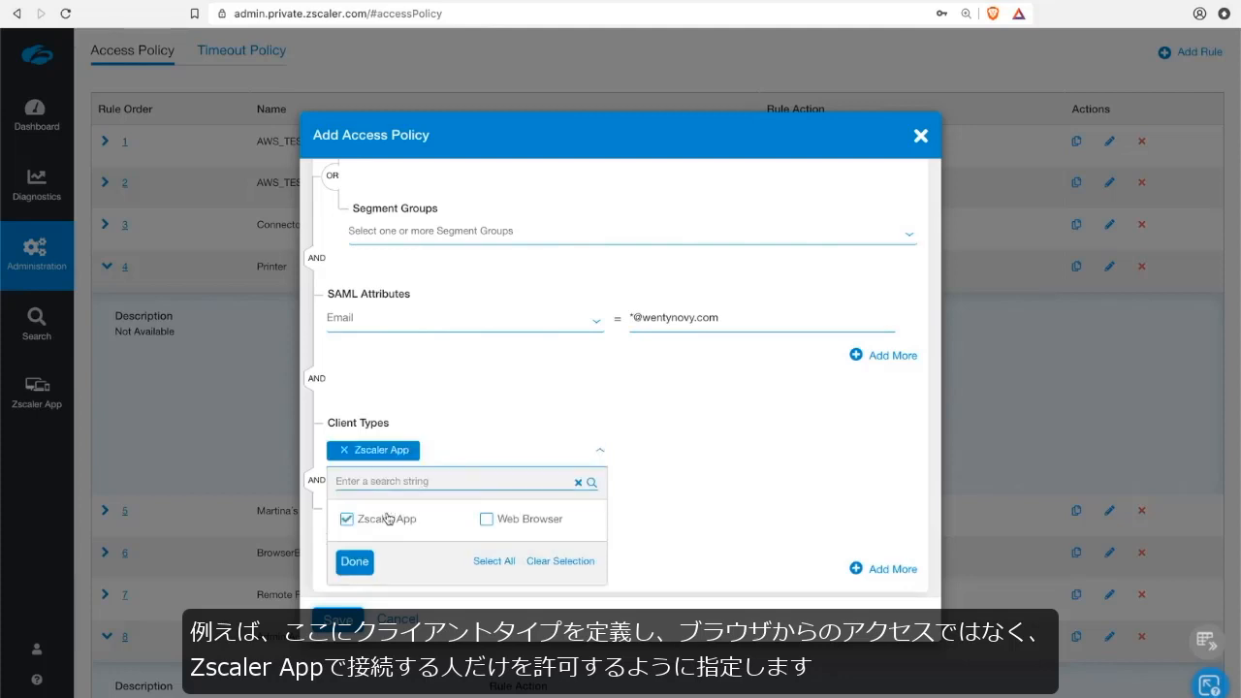
left_click(366, 565)
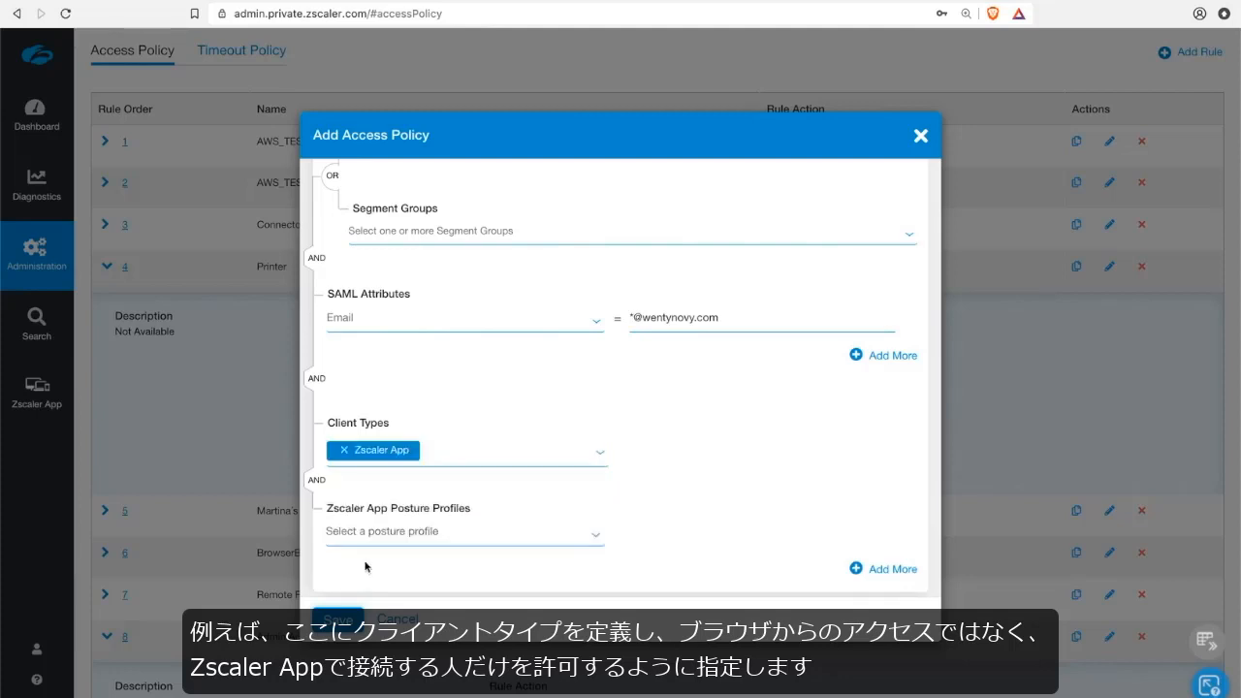
Require the OSX_REAL_Test posture profile in the rule and save the access policy.
left_click(561, 536)
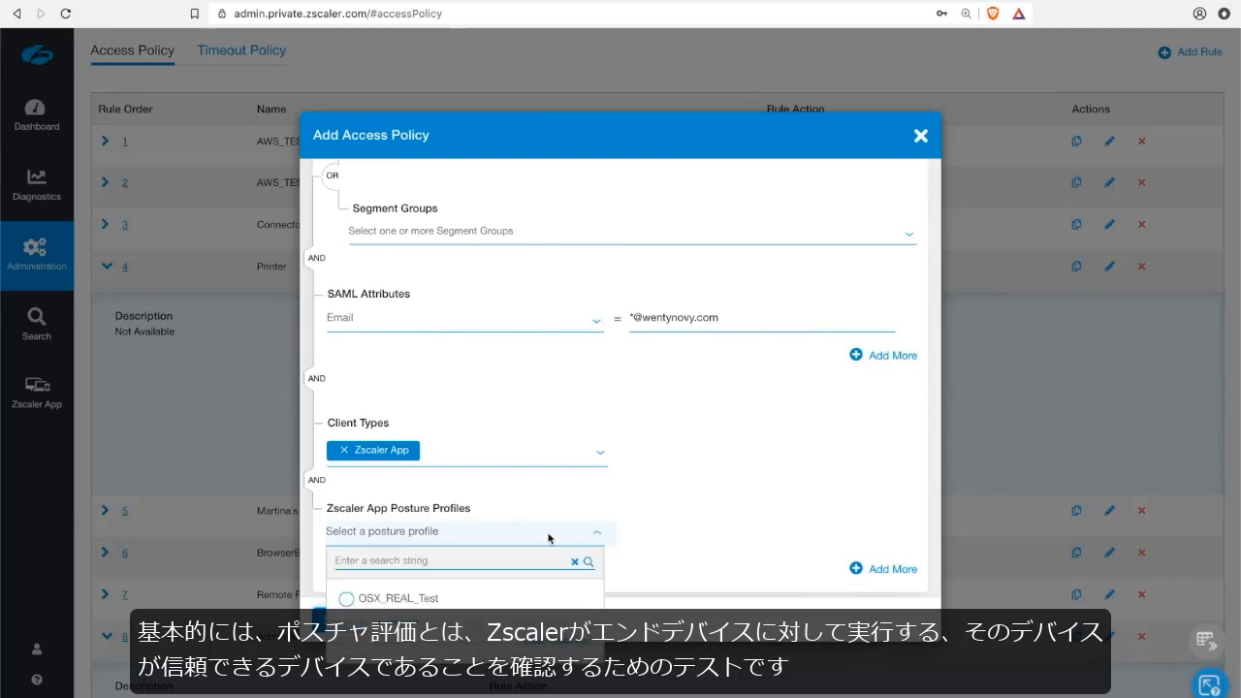
left_click(389, 598)
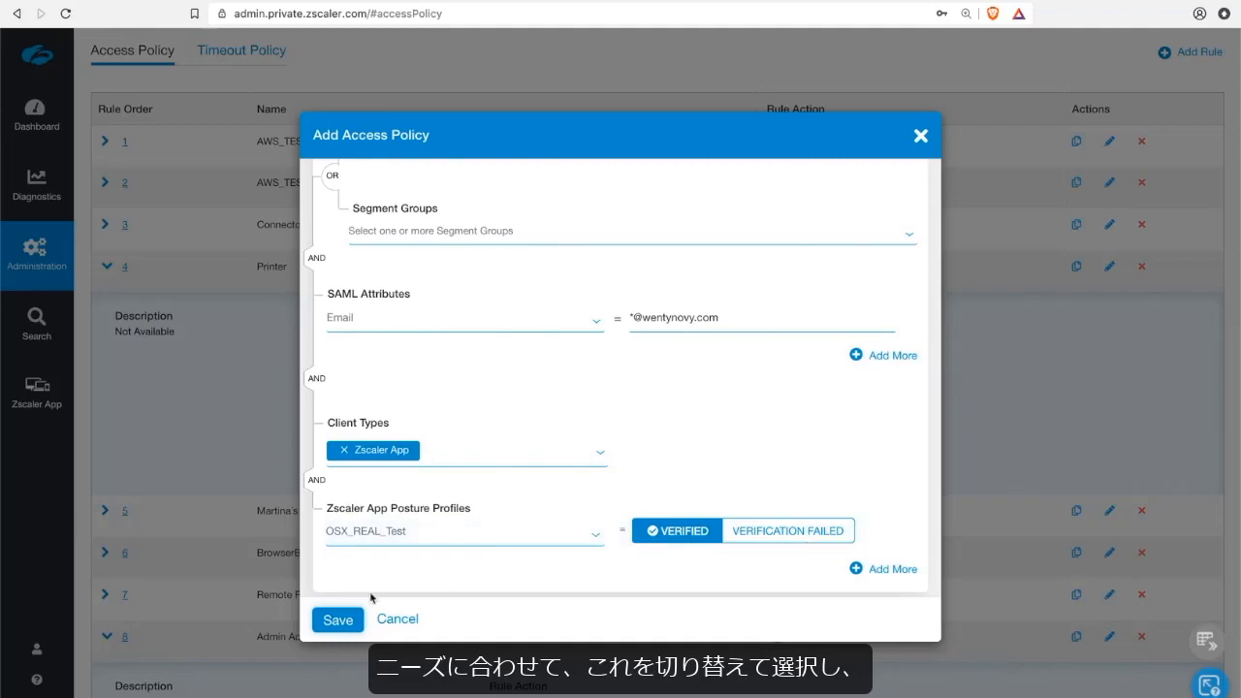
left_click(350, 628)
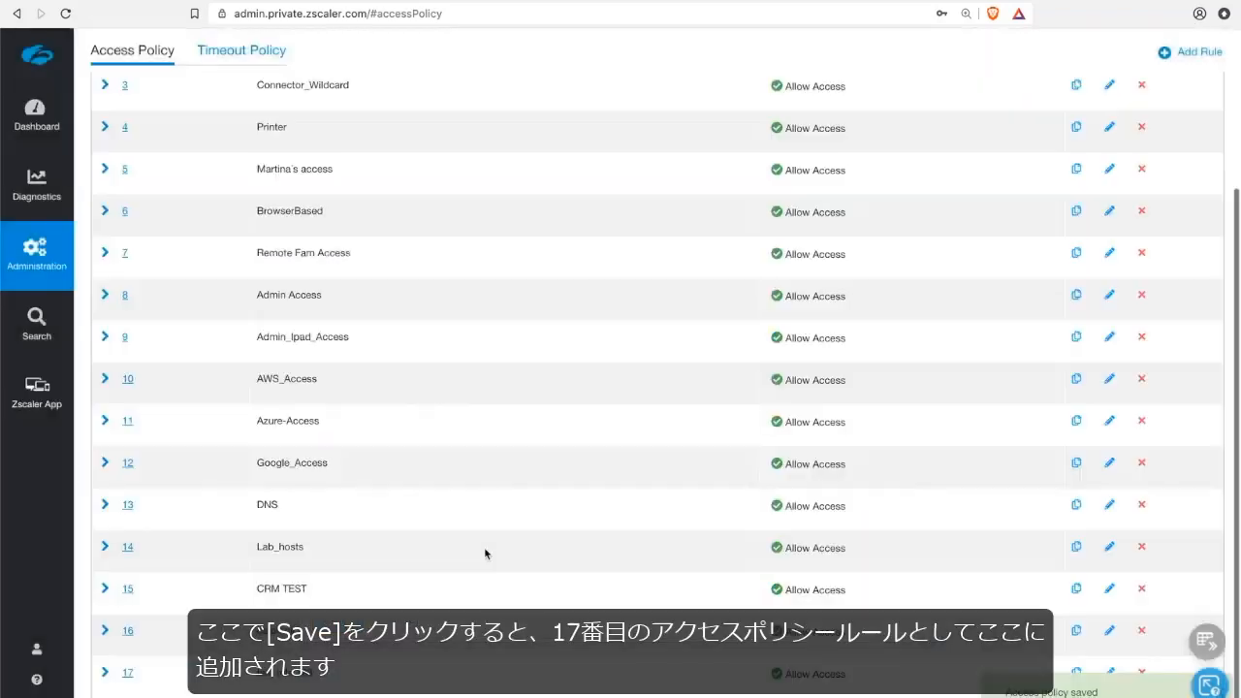